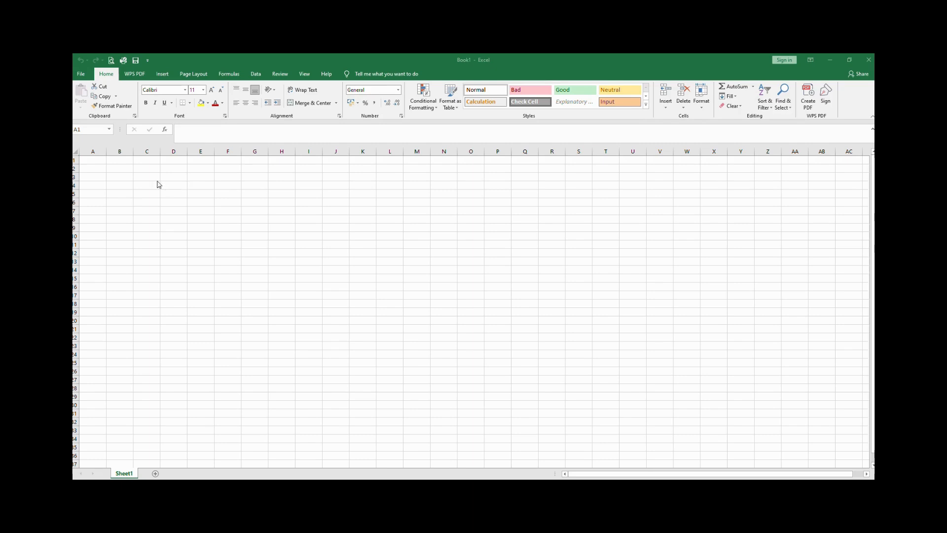
Enter the headers "Volume Pasir" in B2 and "Harga Pasir" in C2, and widen column B to fit its header
click(121, 172)
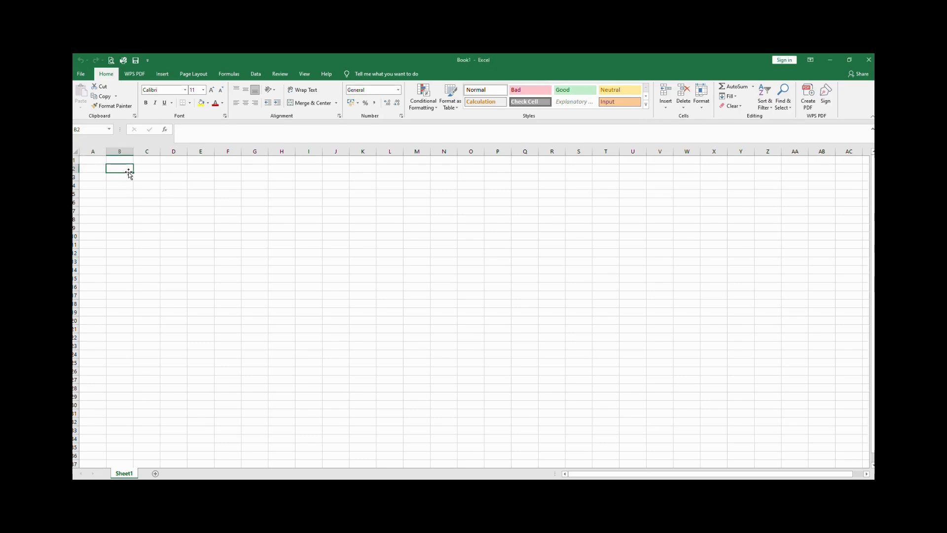
text(Volume)
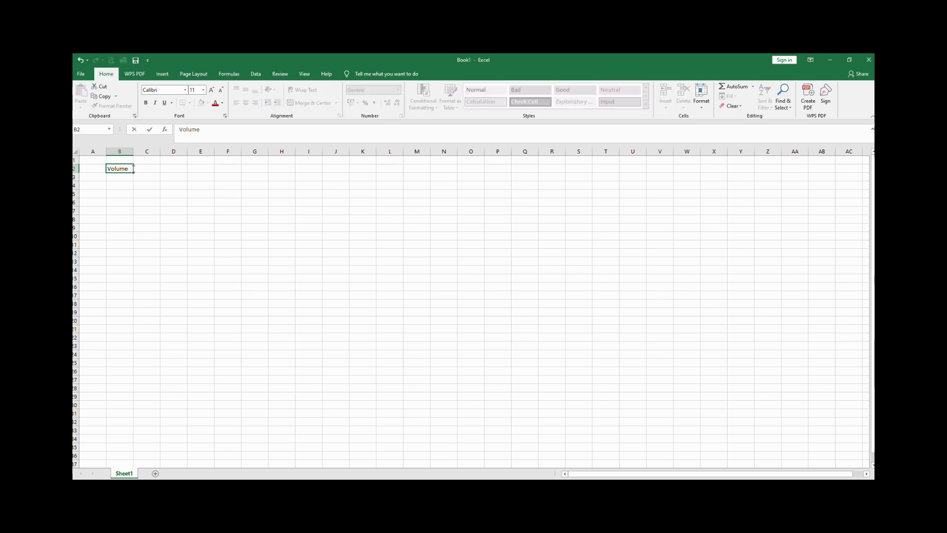
text( Pasir)
key(Tab)
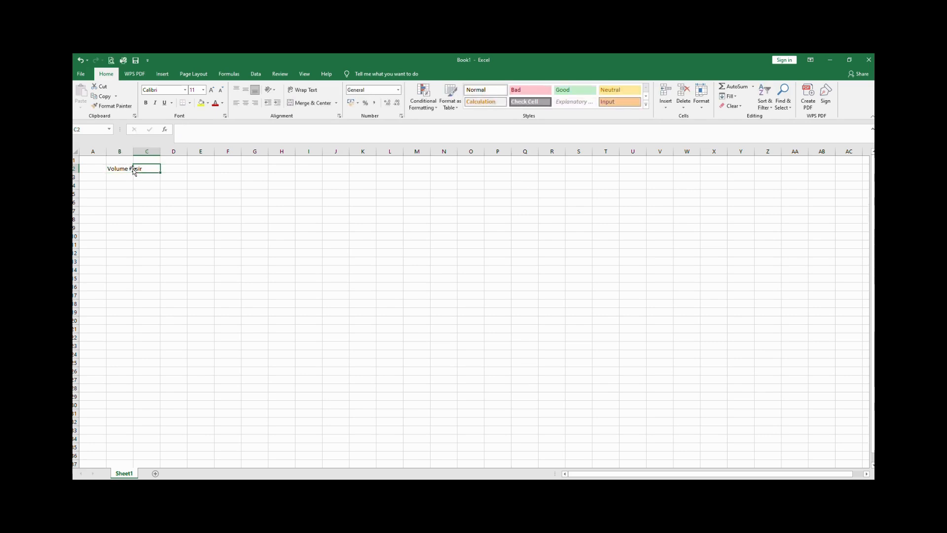
text(Harga)
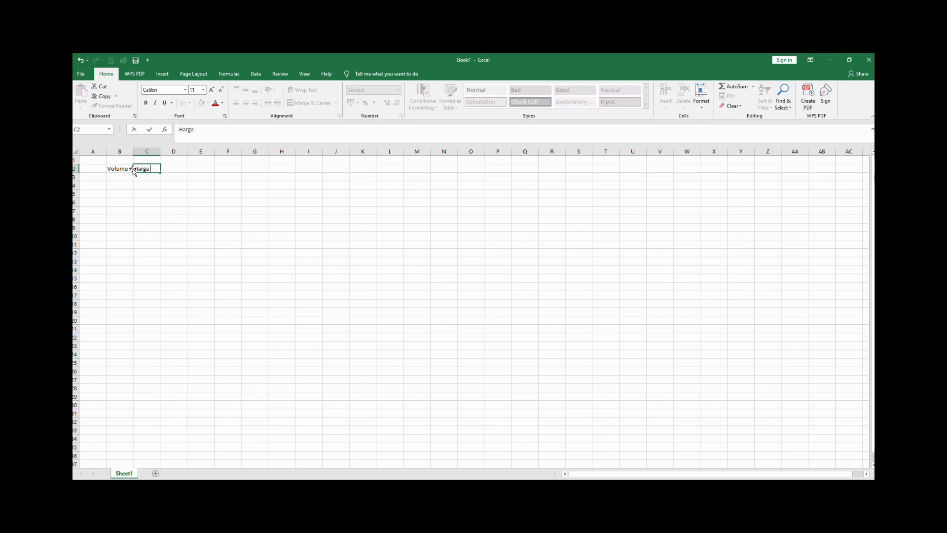
text( Pasir)
click(135, 152)
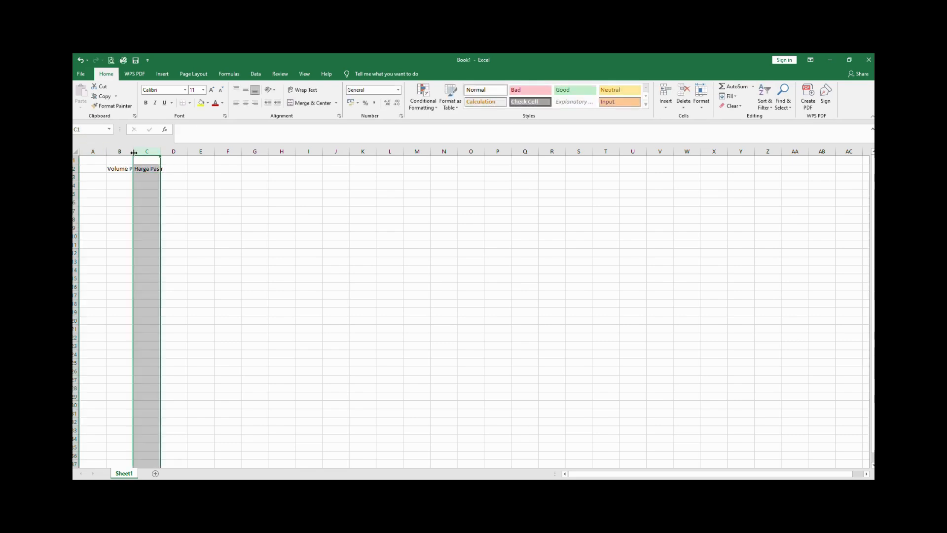
drag(134, 152, 144, 152)
Fill the first data row with volume 5 in B3 and price 1,2 in C3
click(126, 178)
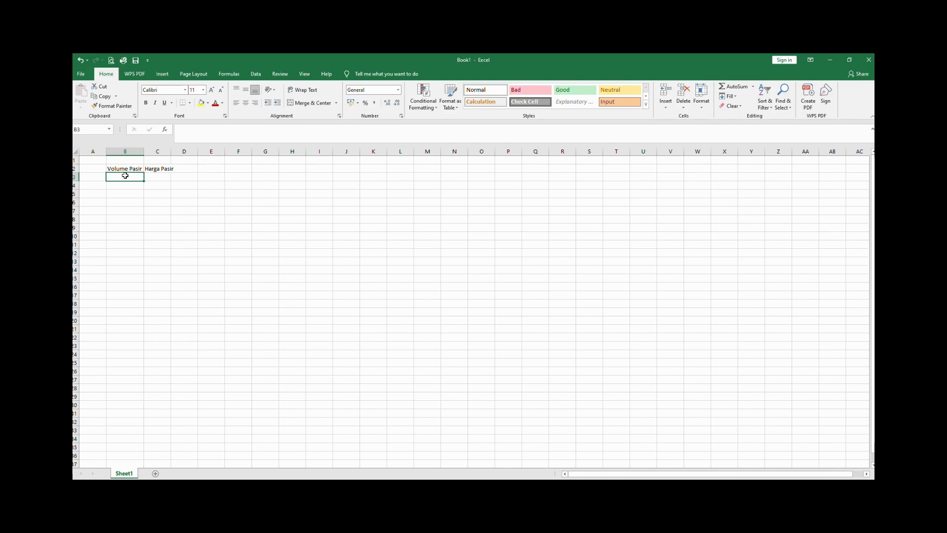
text(5)
key(Tab)
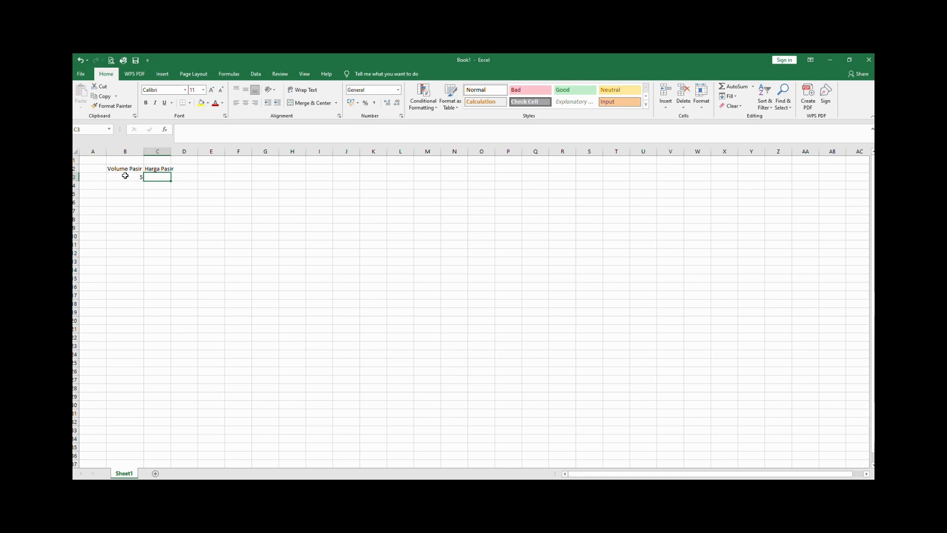
text(1,2)
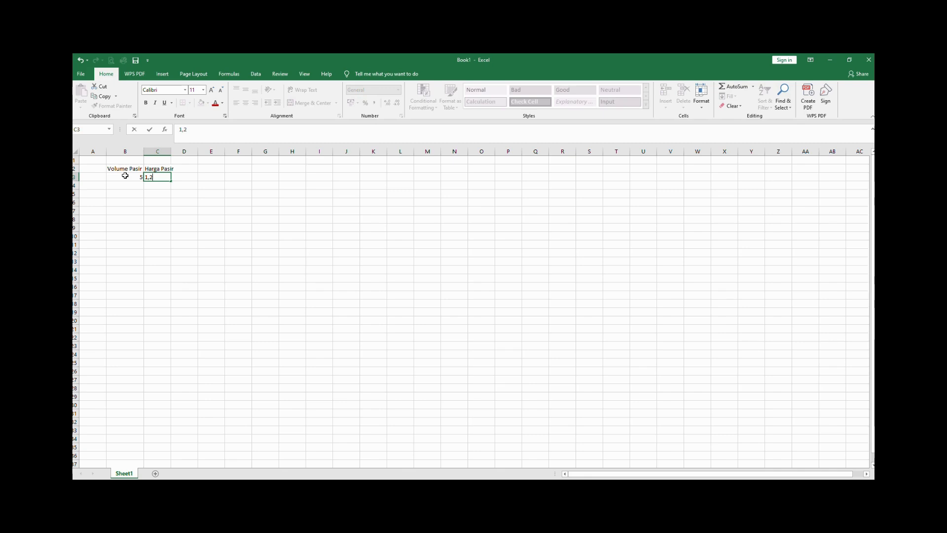
Enter the remaining sand volumes 6, 7, 8, 9, 8 and 7 in cells B4 to B9
click(132, 185)
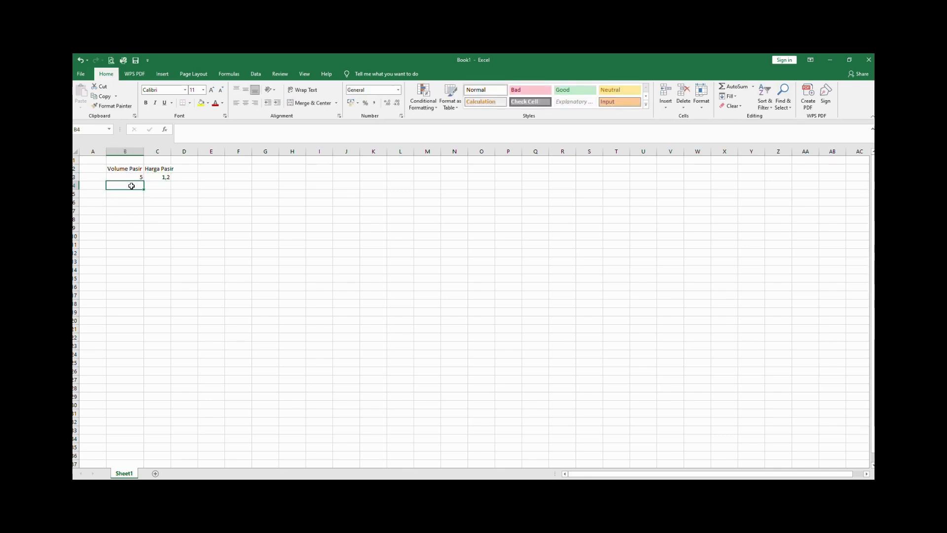
text(6)
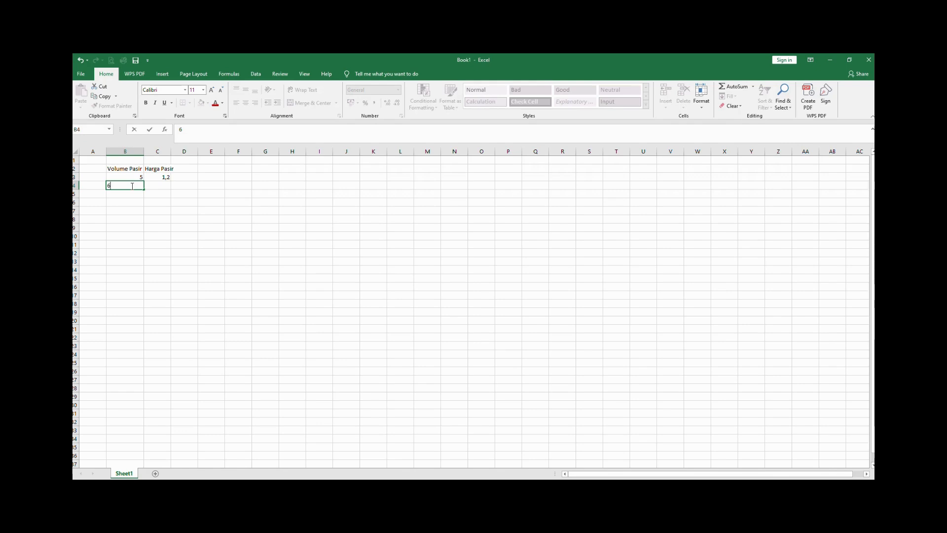
key(Return)
text(7)
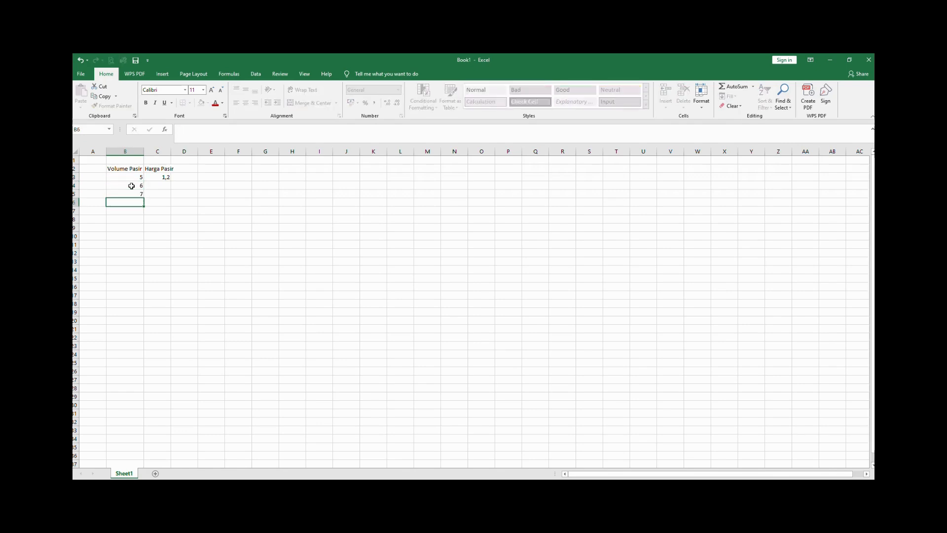
key(Return)
text(8)
key(Return)
text(9)
key(Return)
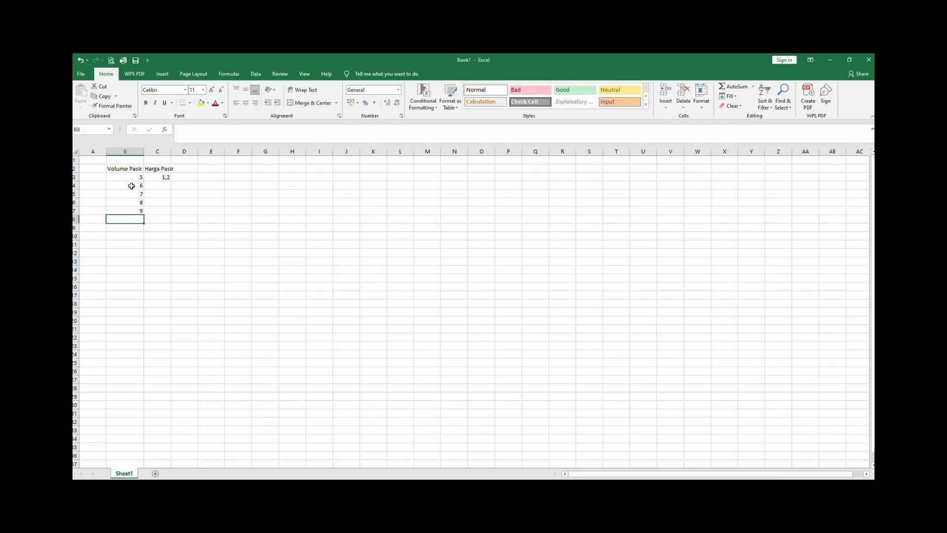
text(8)
key(Return)
text(7)
key(Return)
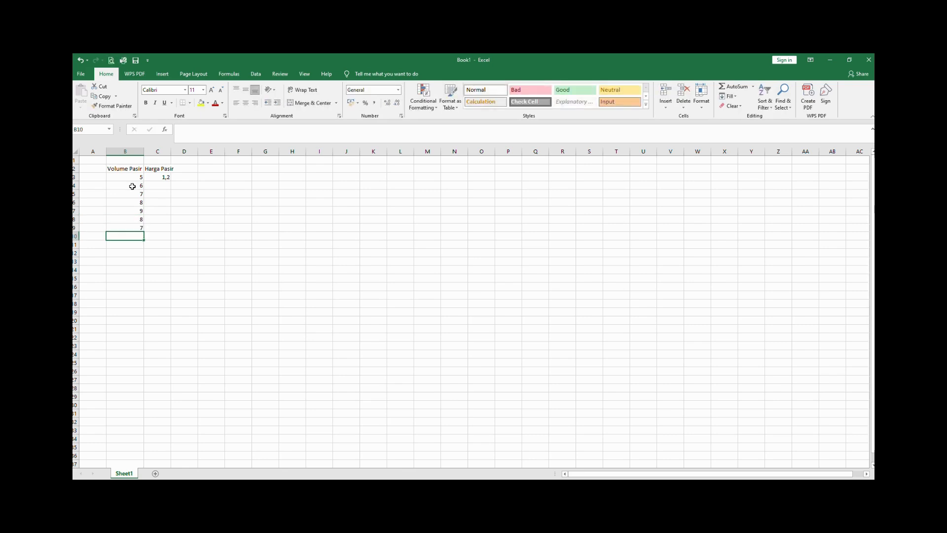
Enter the remaining sand prices 1,48, 1,64, 1,88, 2,13, 1,91 and 1,67 in cells C4 to C9
click(153, 187)
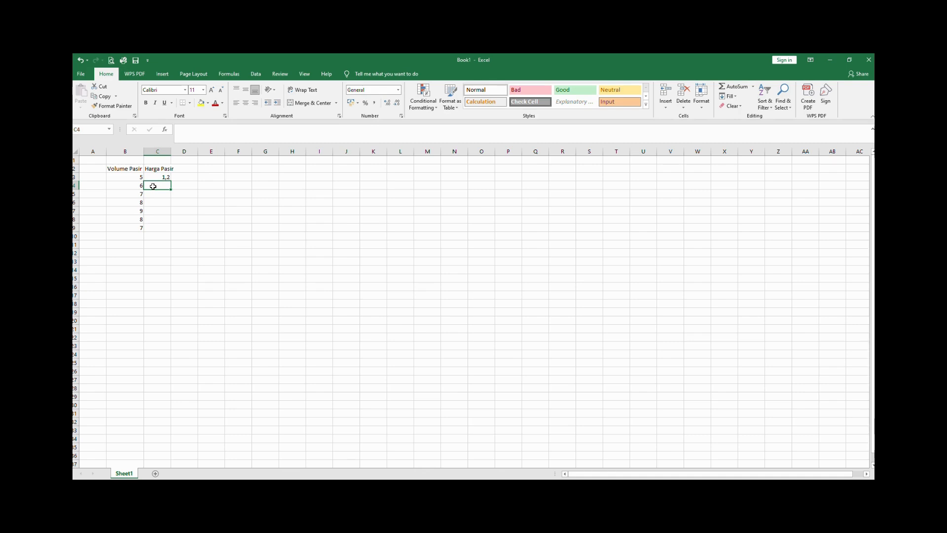
text(1,48)
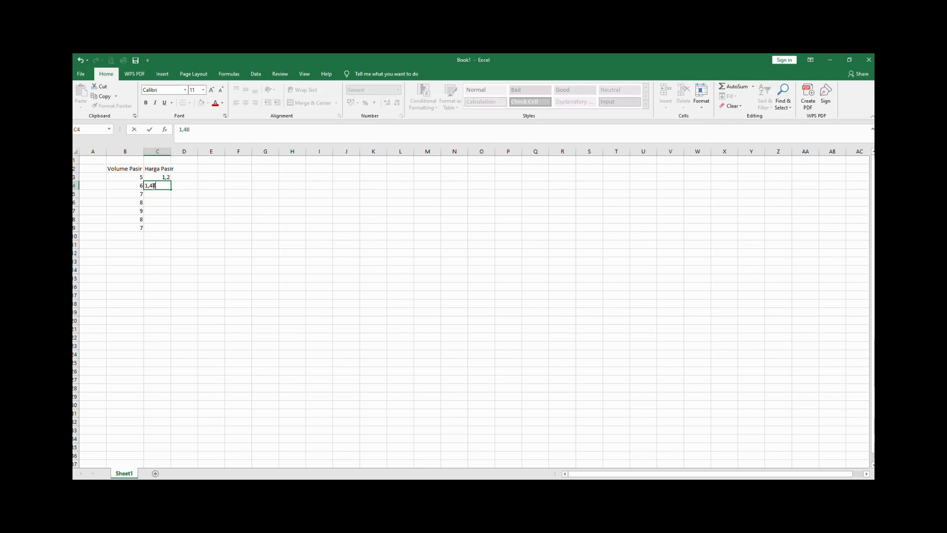
key(Return)
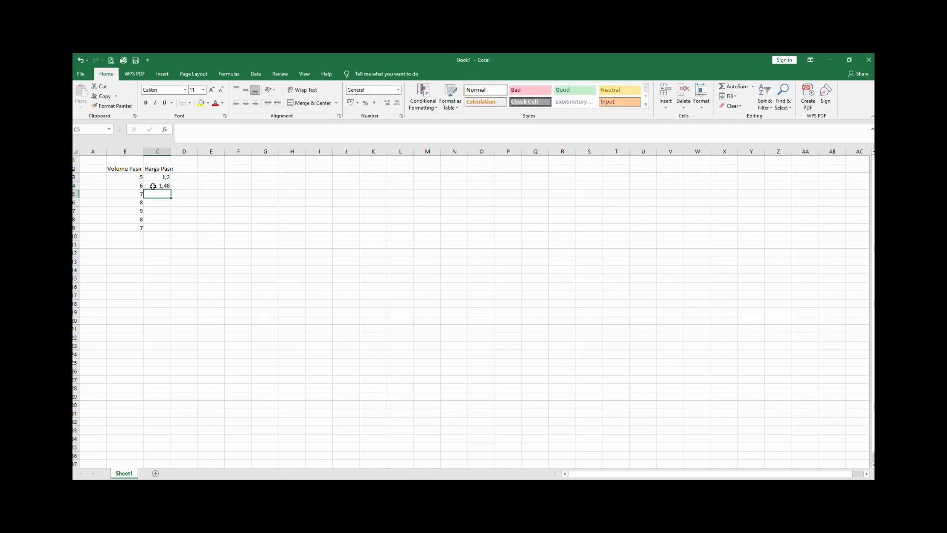
text(1,64)
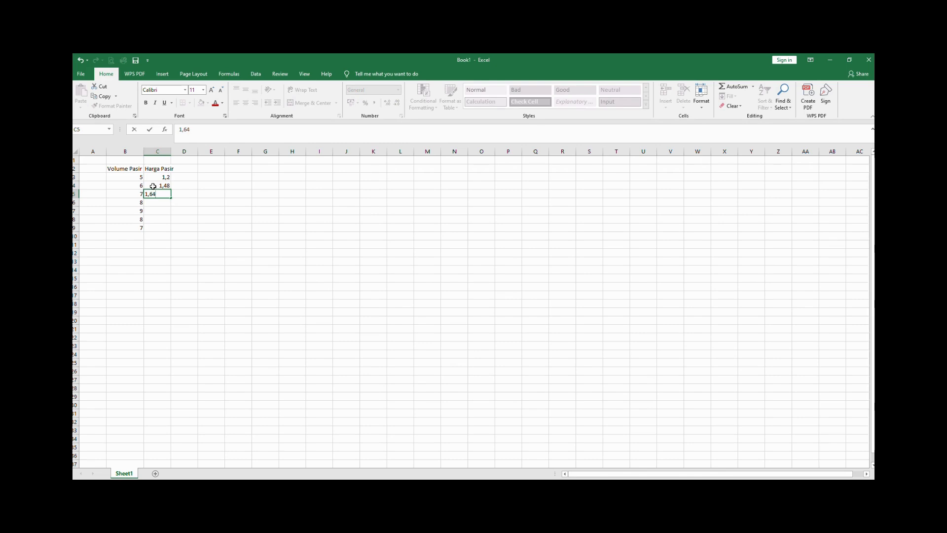
key(Return)
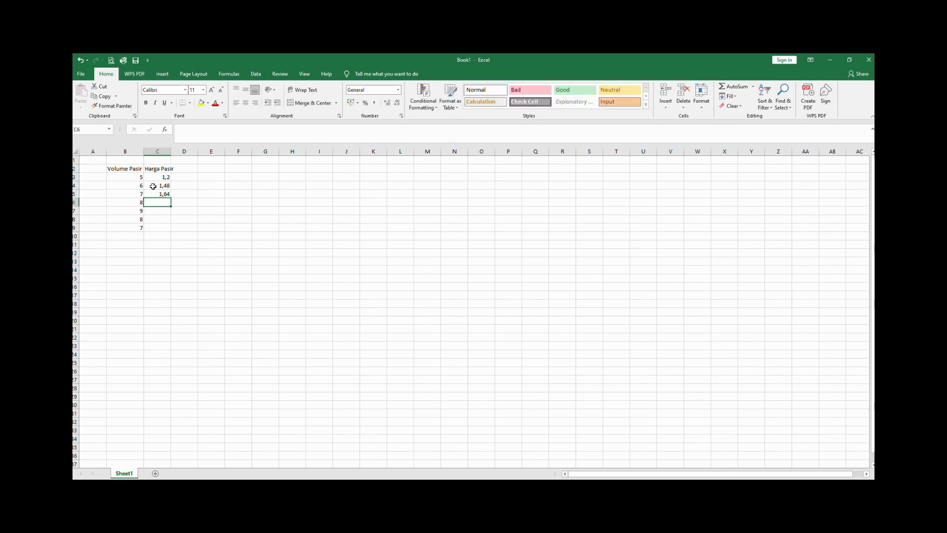
text(1,88)
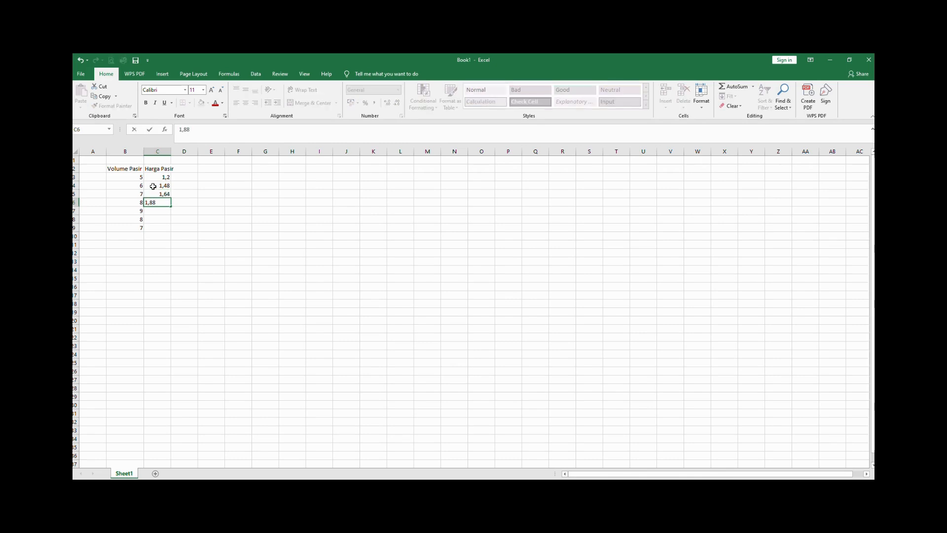
key(Return)
text(2,13)
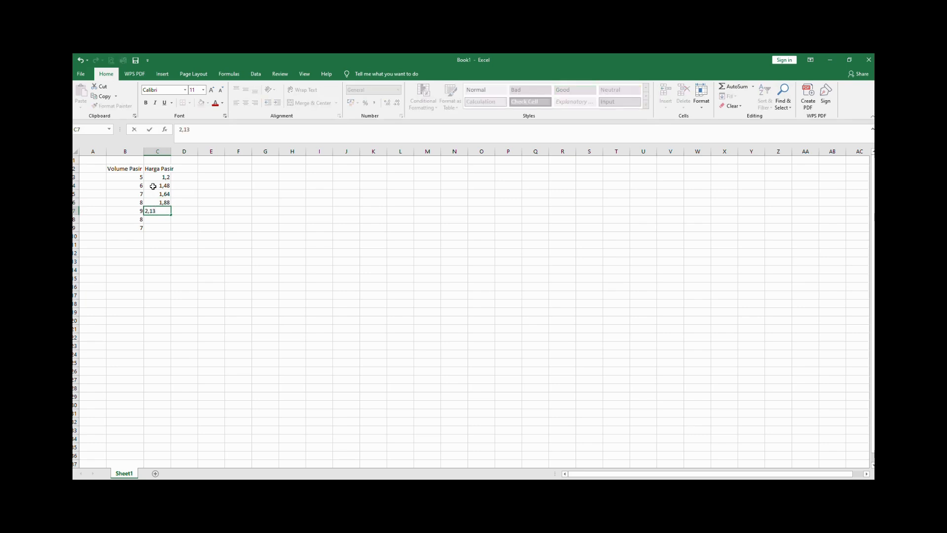
key(Return)
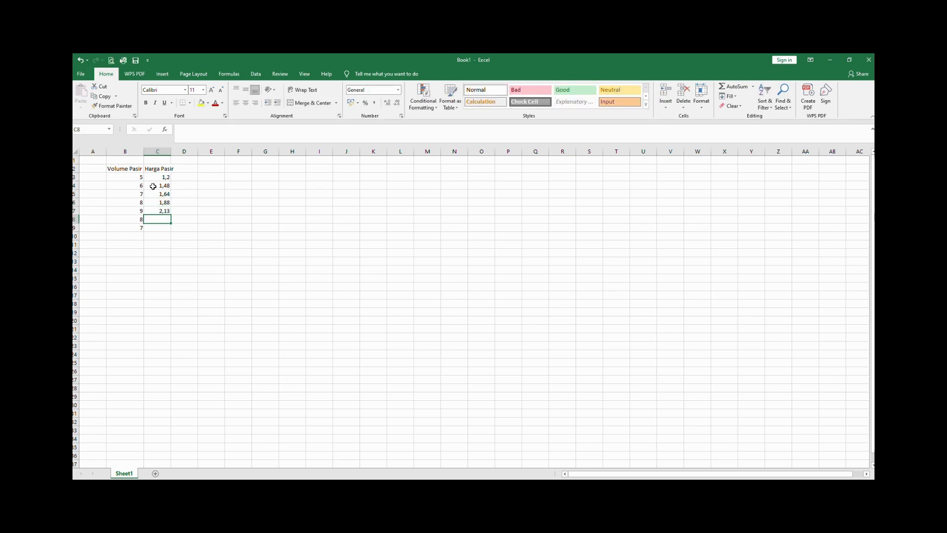
text(1)
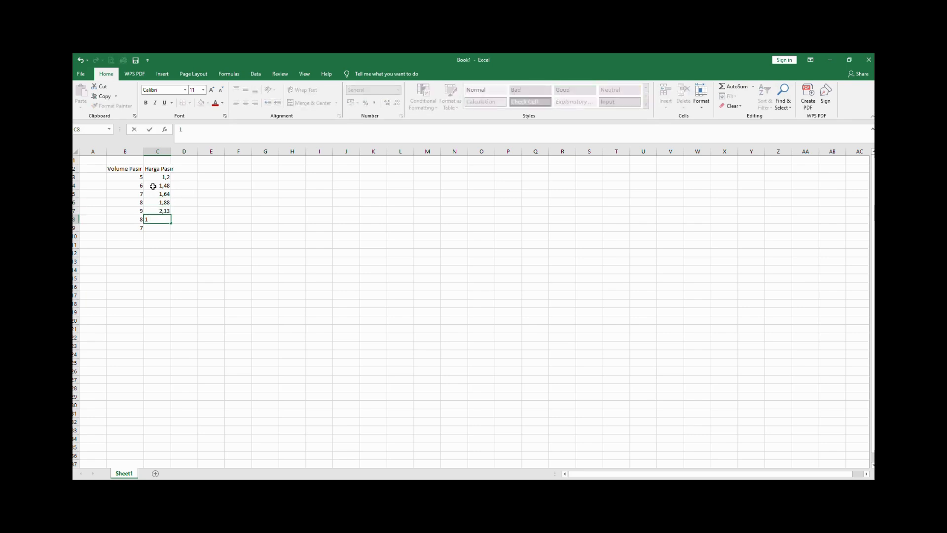
text(,91)
key(Return)
text(1,67)
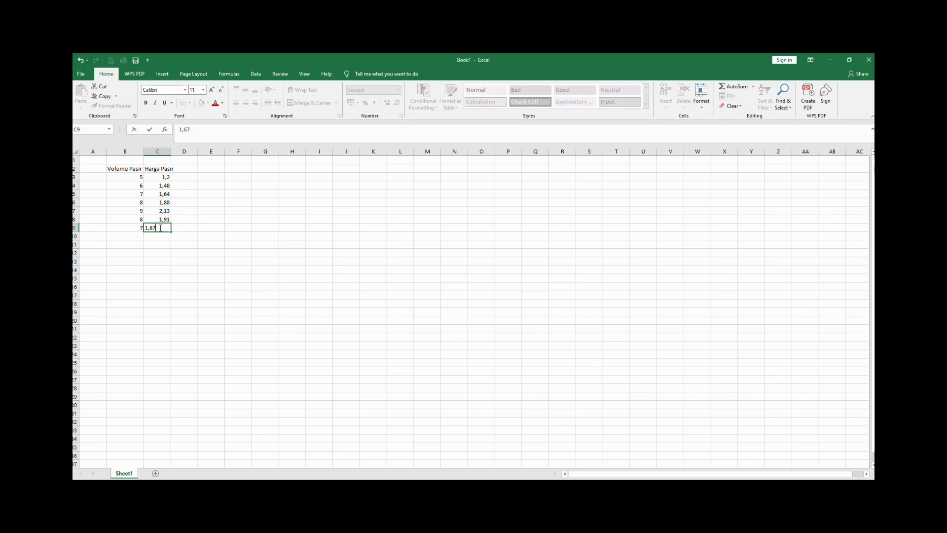
Center the values in B3:C9 horizontally and fit column C to the width of its header
drag(124, 176, 163, 228)
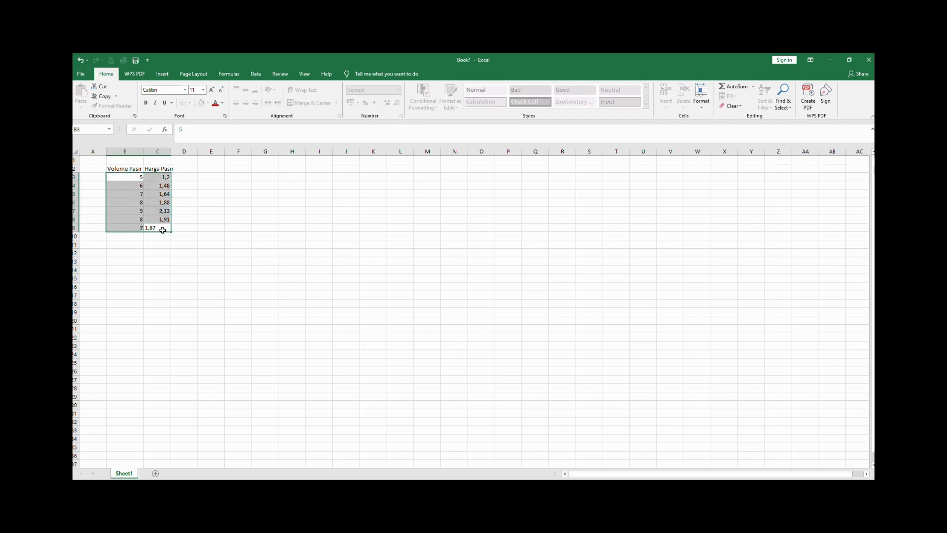
click(246, 103)
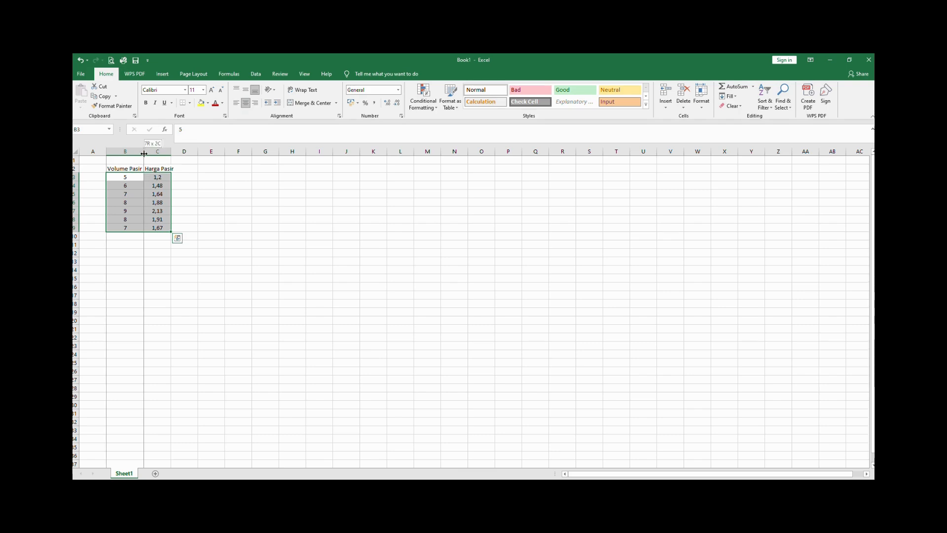
double_click(173, 154)
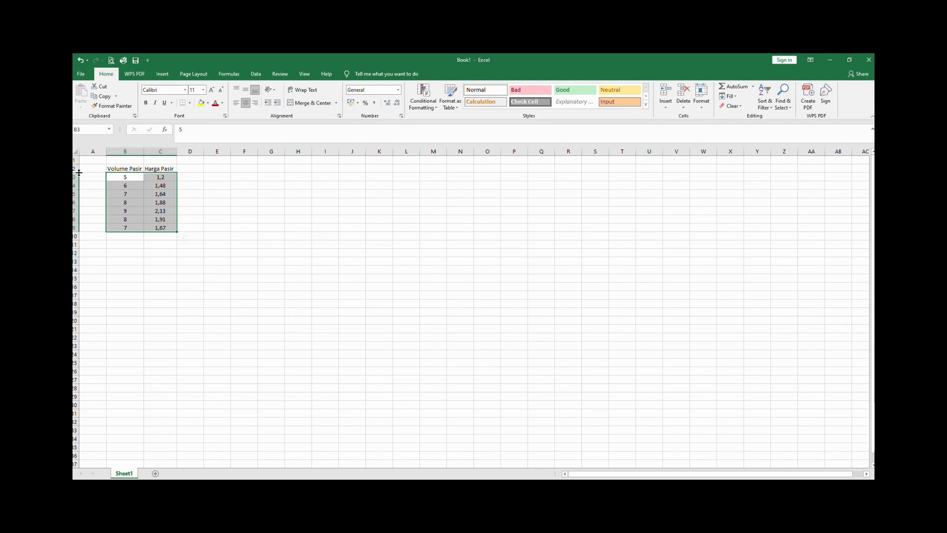
Make header row 2 taller and apply All Borders to the table B2:C9
drag(78, 171, 161, 232)
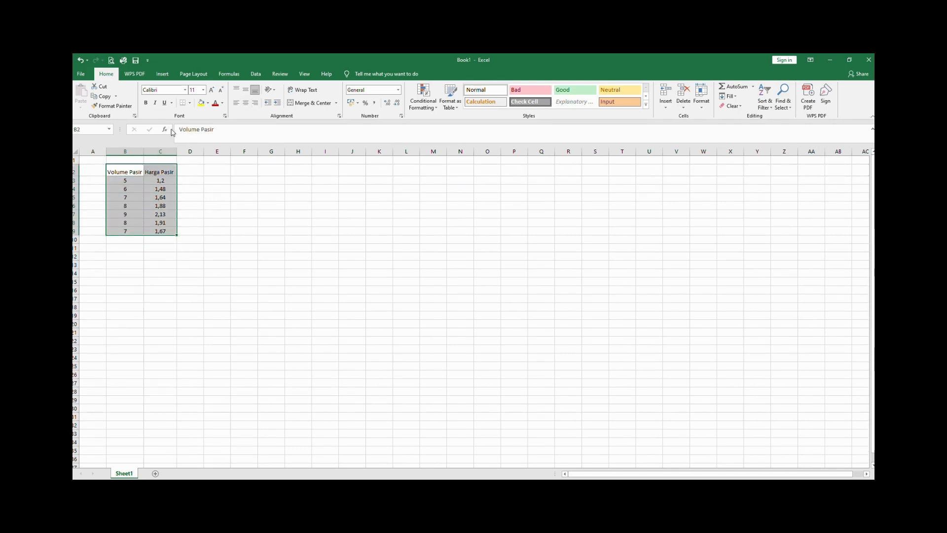
click(189, 103)
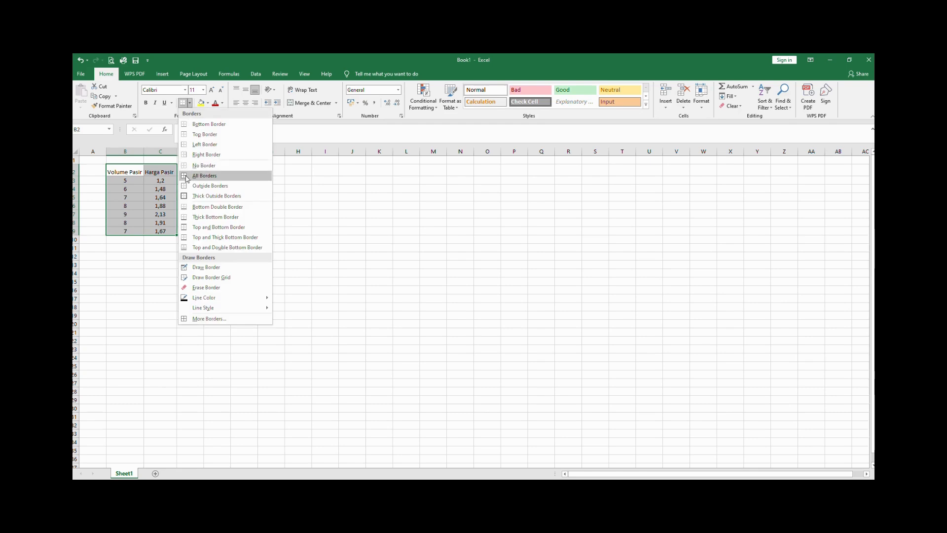
click(204, 175)
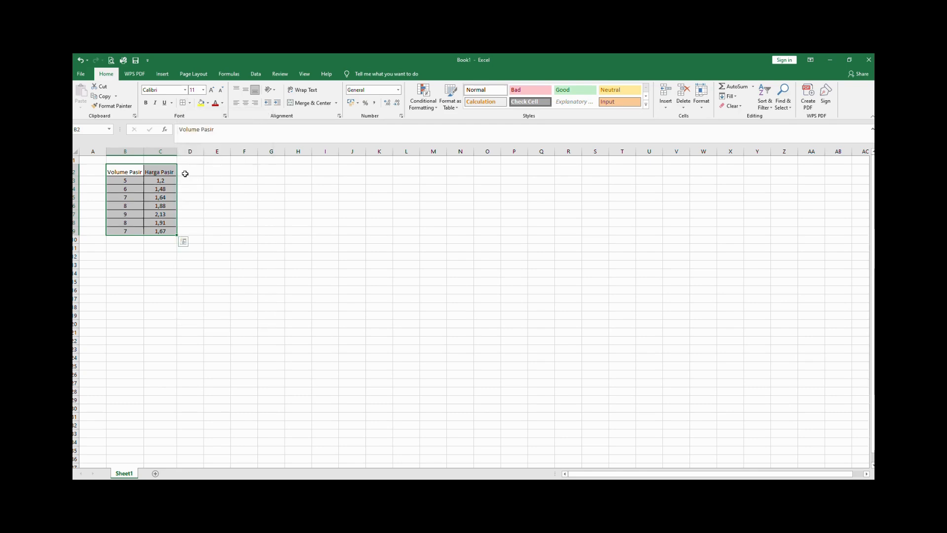
Center the contents of the table B2:C9 both horizontally and vertically
click(245, 103)
click(246, 92)
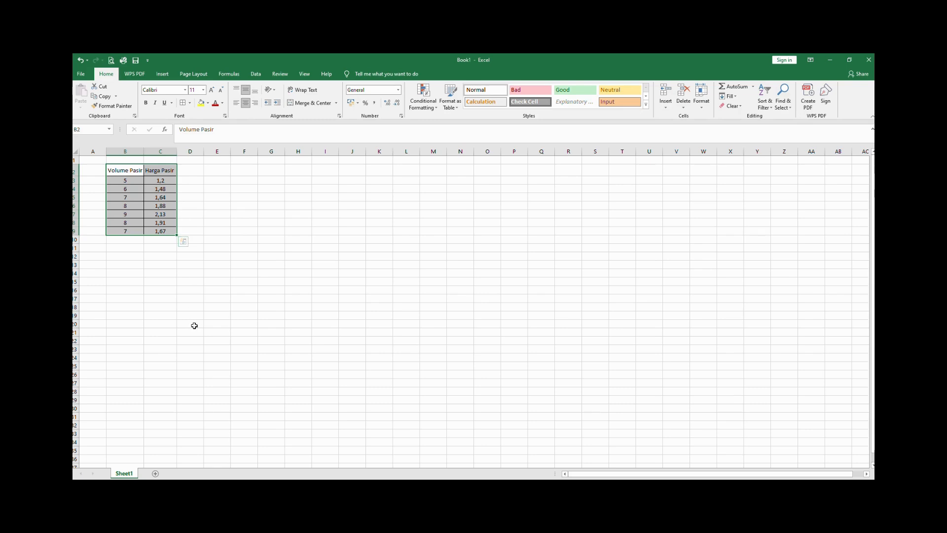
click(210, 288)
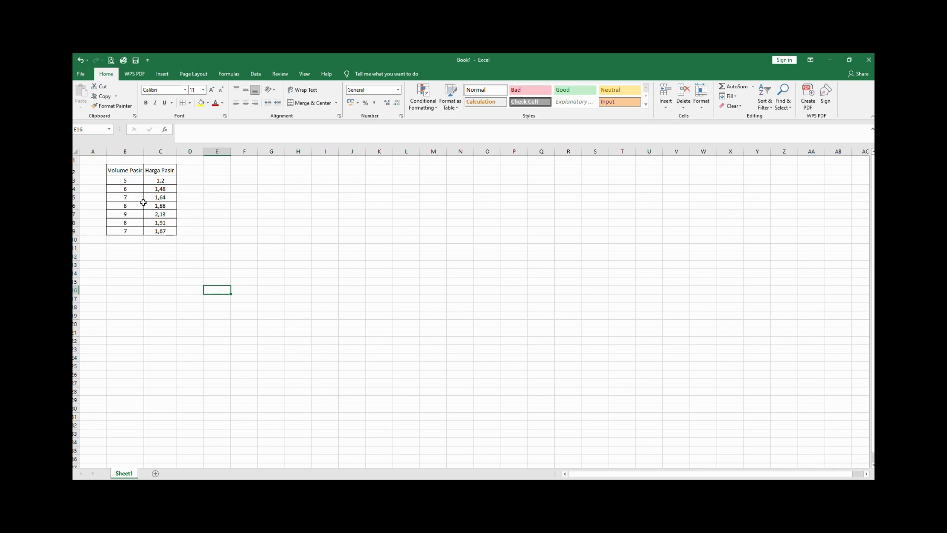
Insert a marker-only scatter chart from the data in B3:C9 and place it beside the table, around columns H to N
click(111, 181)
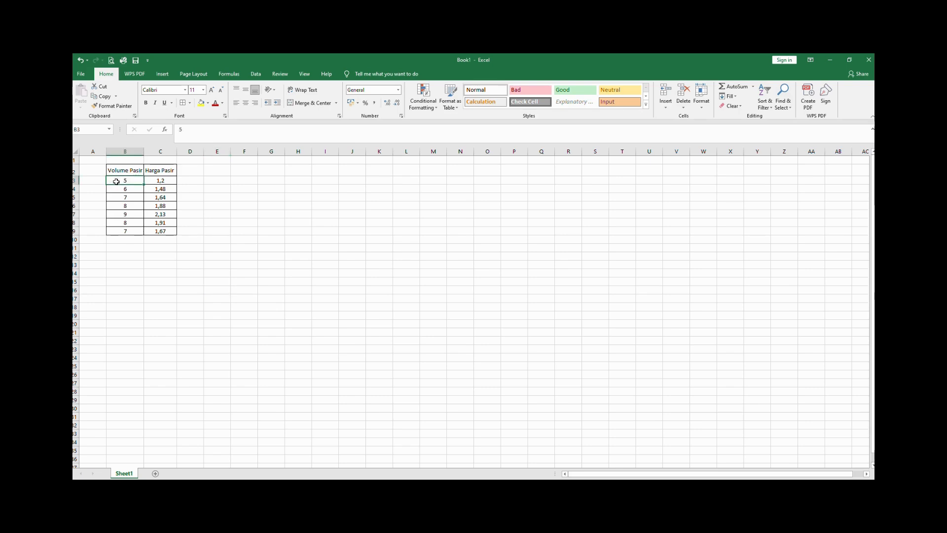
drag(116, 182, 157, 232)
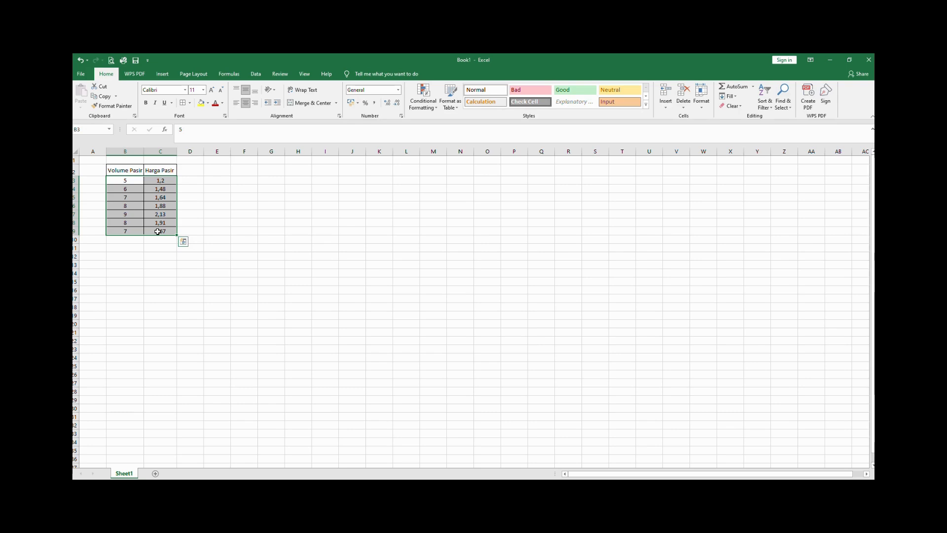
click(163, 76)
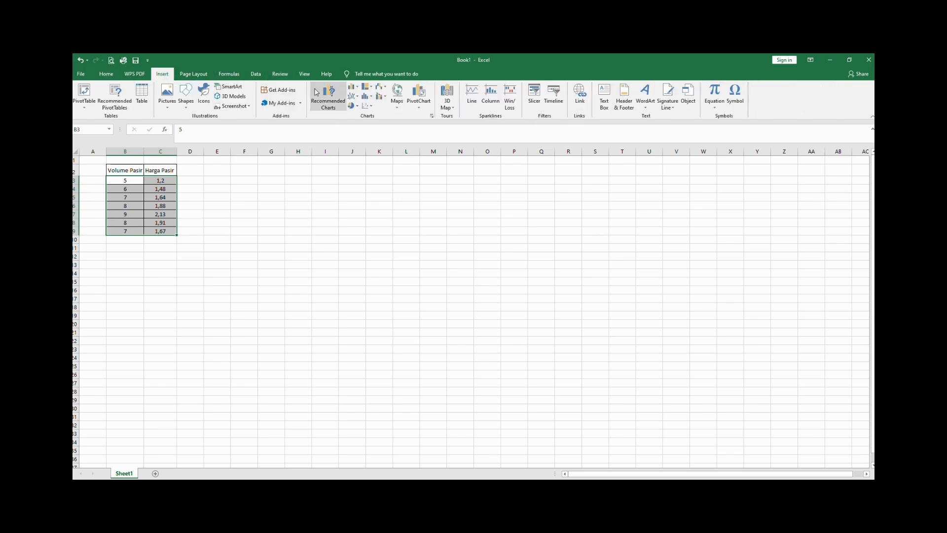
click(368, 108)
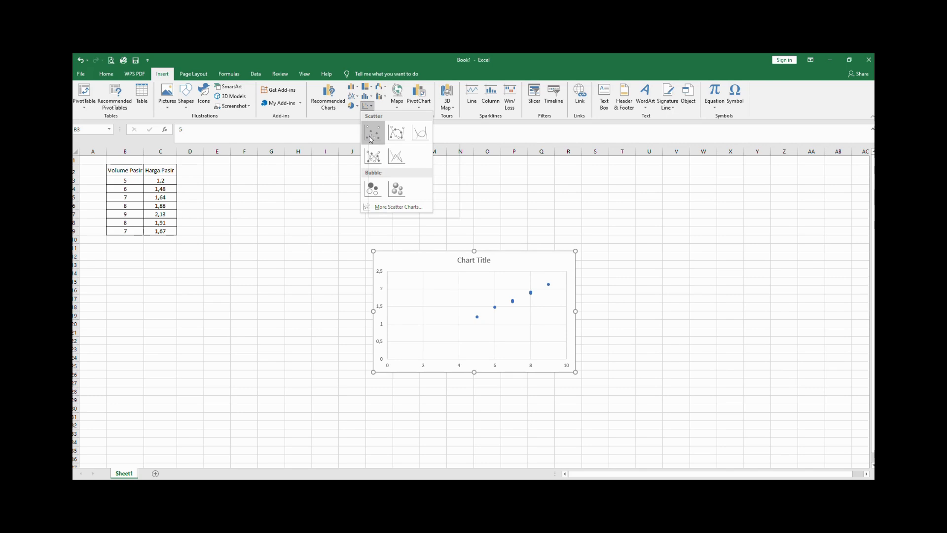
click(369, 136)
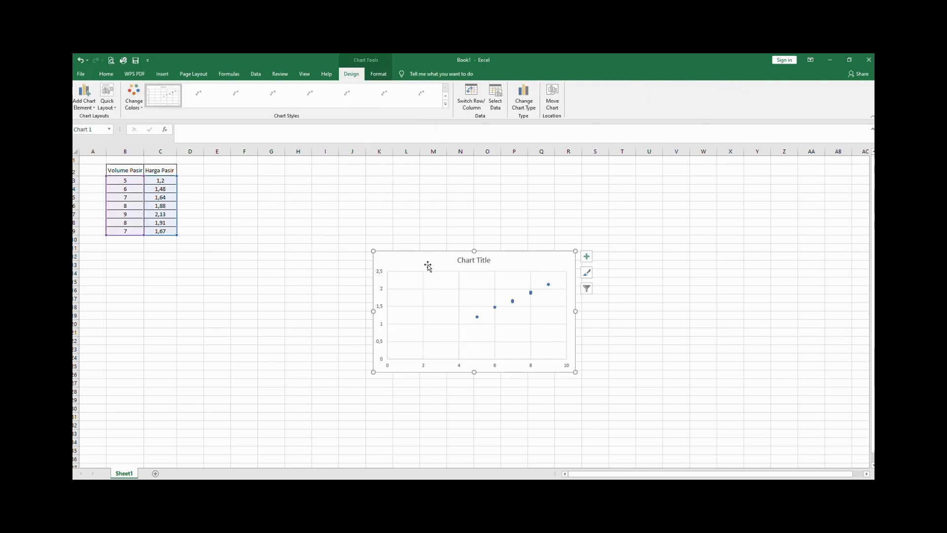
drag(427, 261, 336, 175)
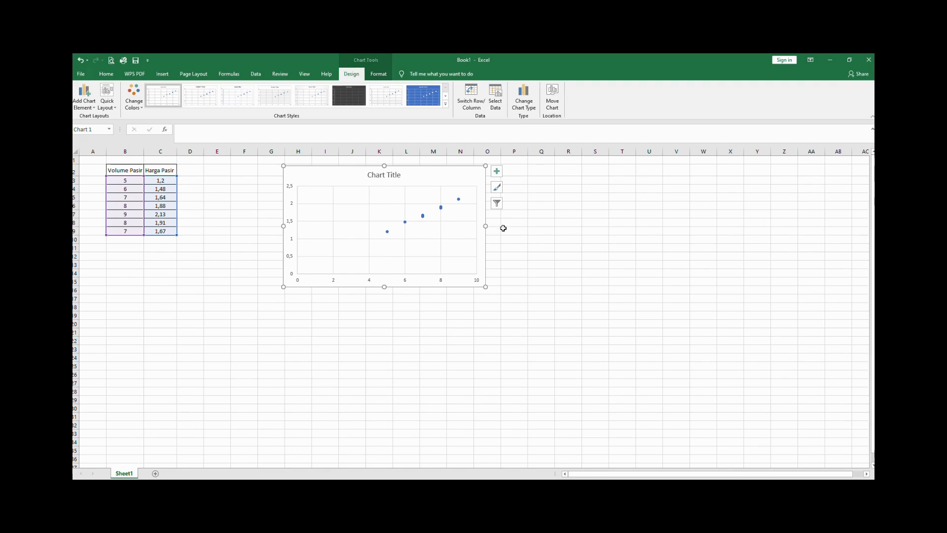
Add axis titles and a trendline to the scatter chart
click(497, 172)
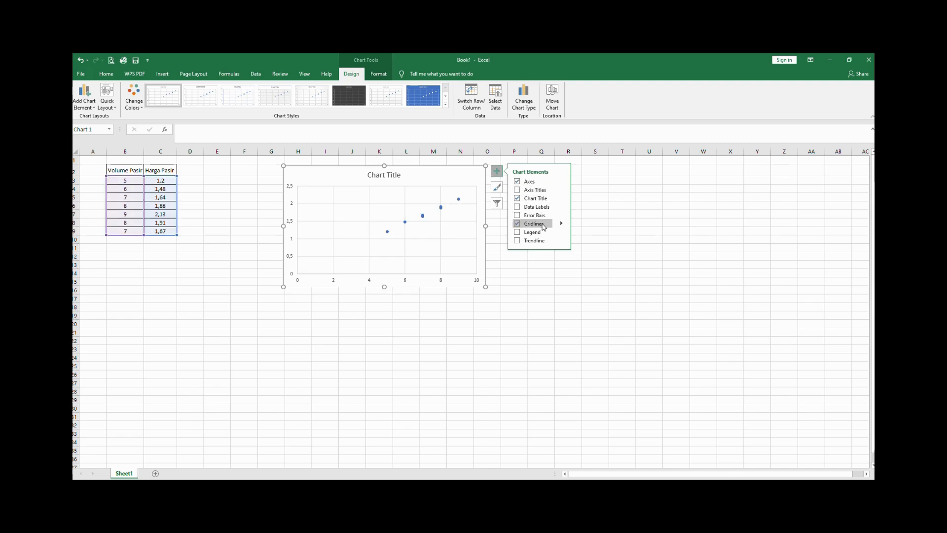
click(518, 191)
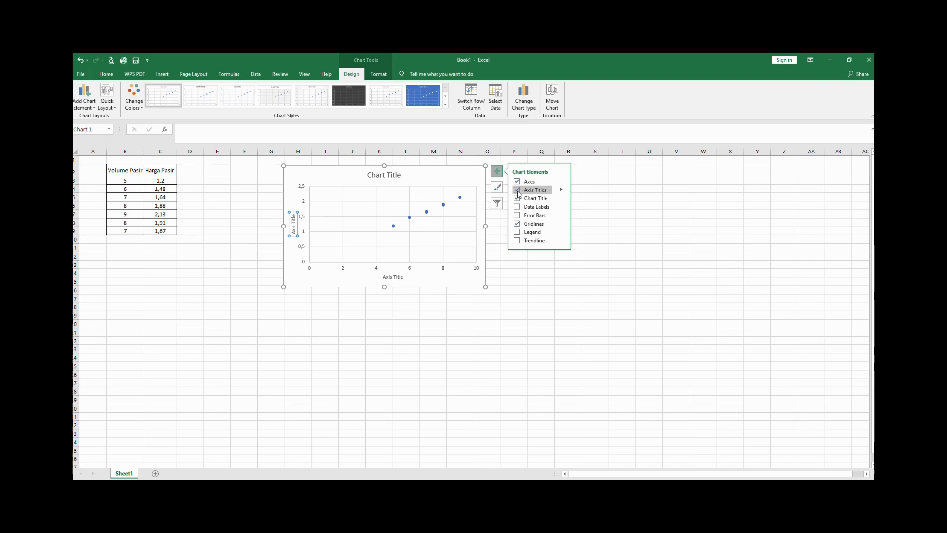
click(517, 241)
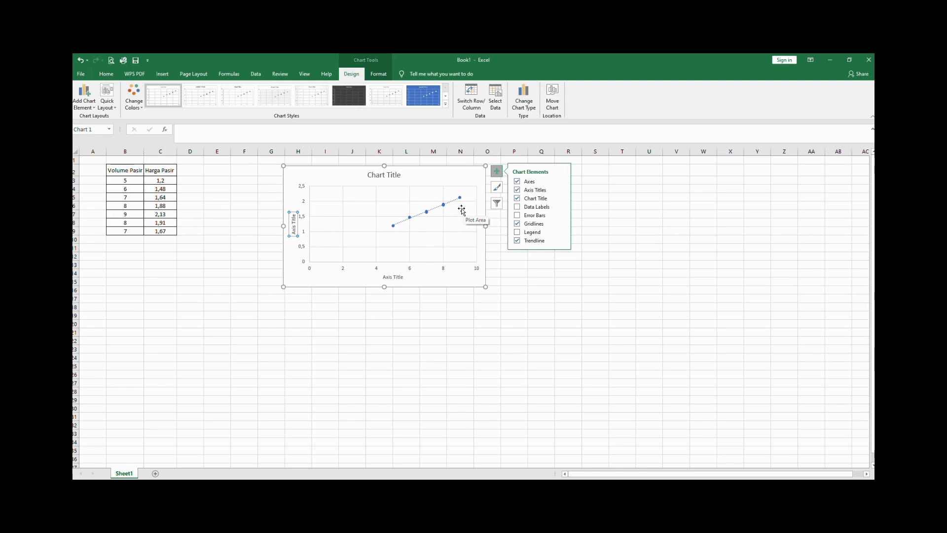
Change the chart title to "KOrelasi harga pasir dan volume"
click(377, 176)
drag(403, 175, 364, 180)
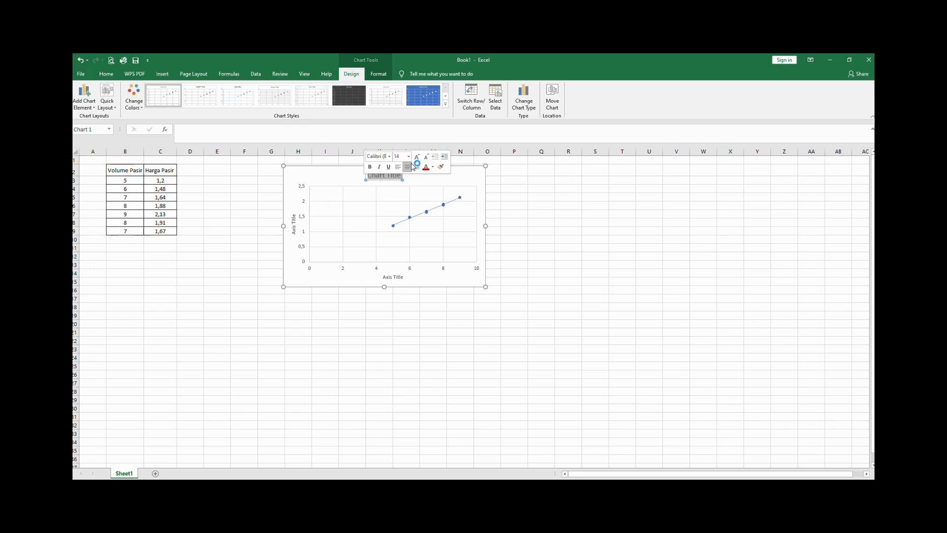
text(KOrelasi)
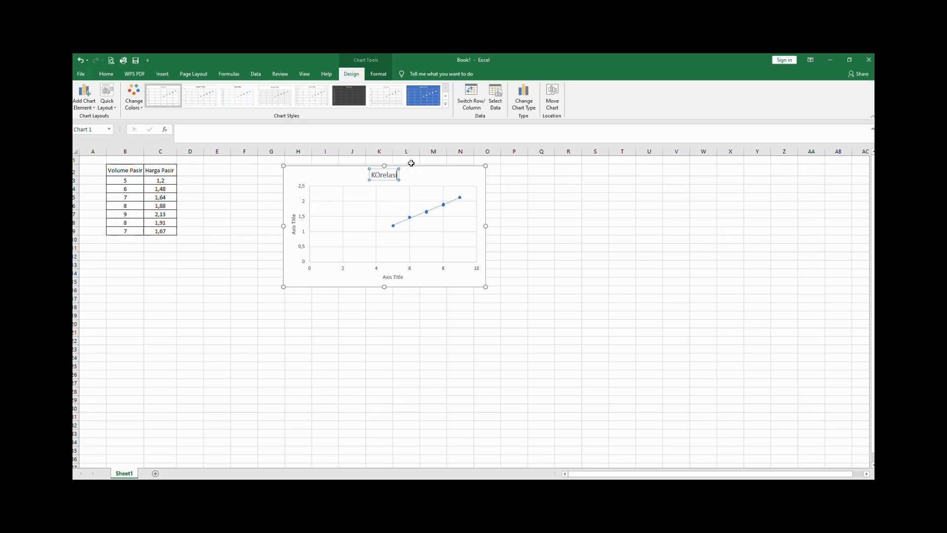
text( H)
key(BackSpace)
key(BackSpace)
text(harga pasir)
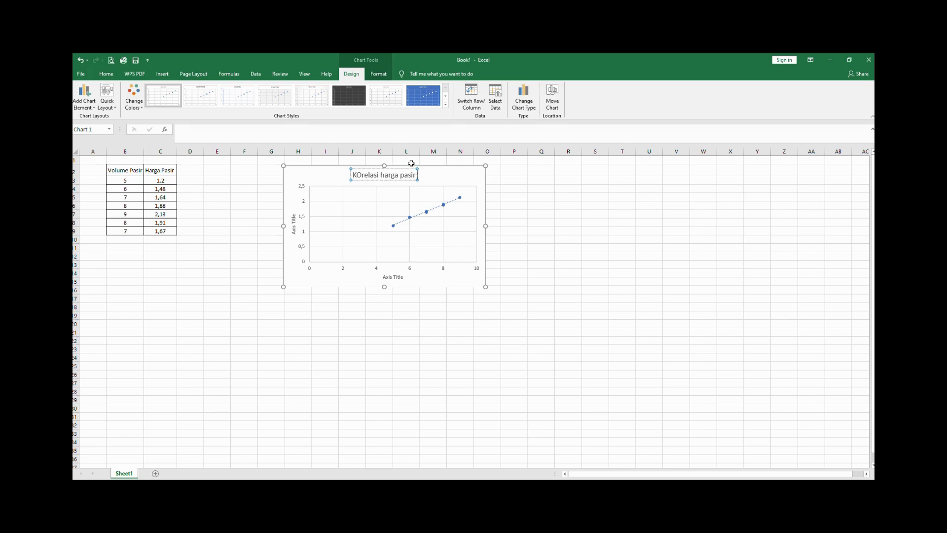
text( dan)
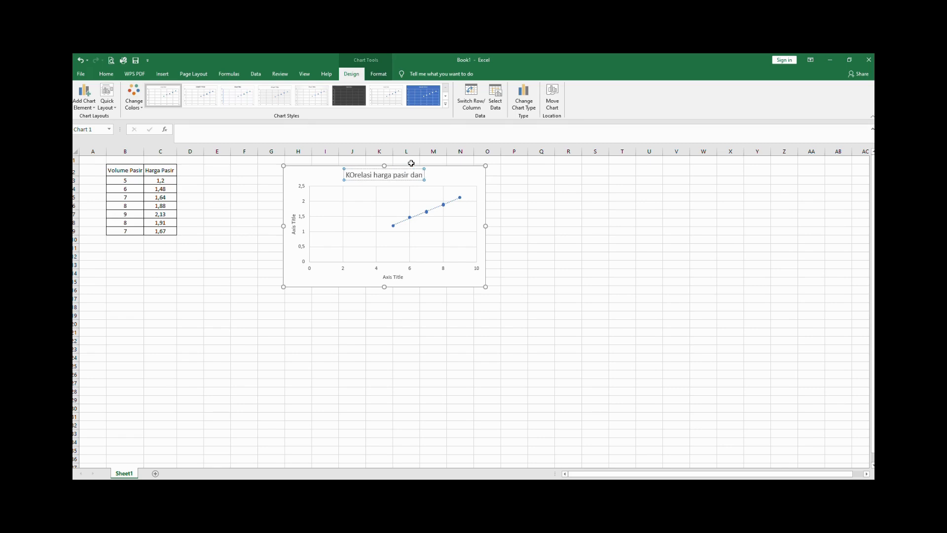
text( volume)
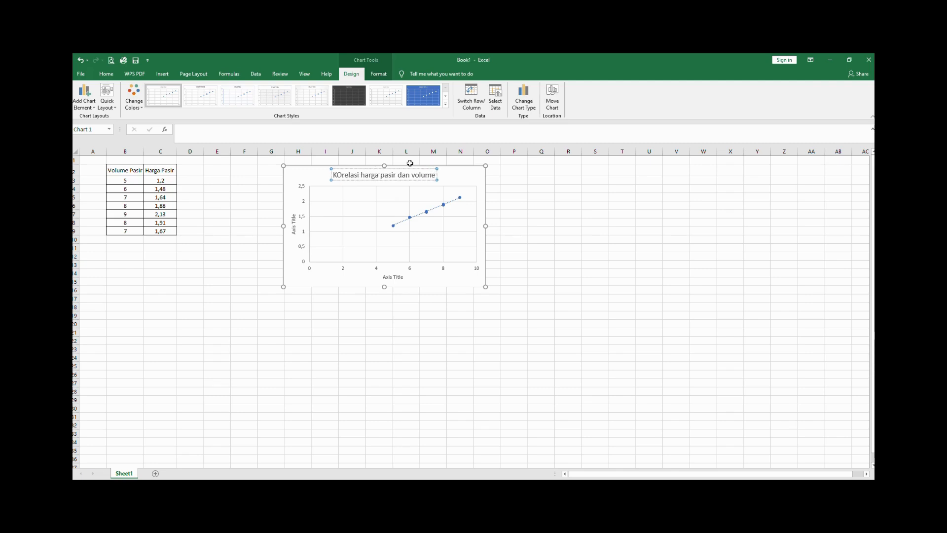
Rename the horizontal axis title to "Volume"
click(394, 278)
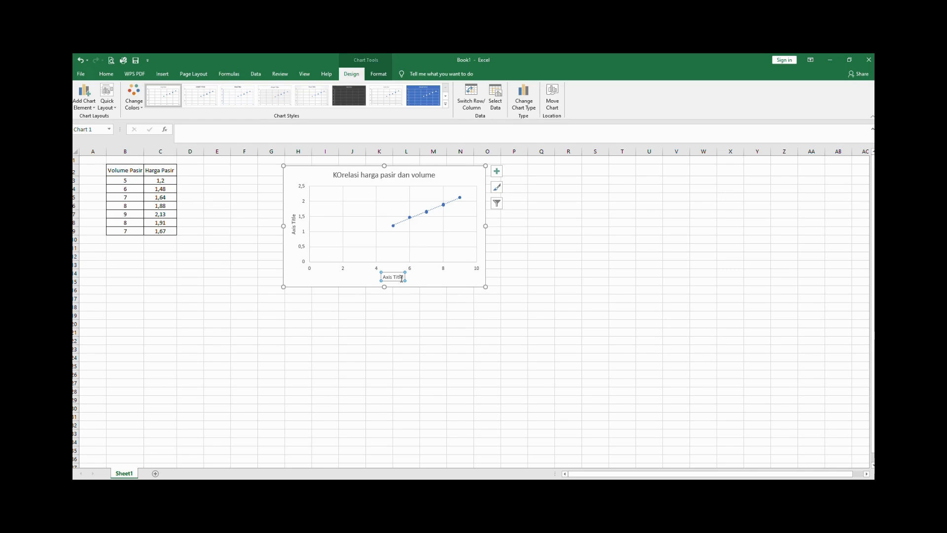
drag(402, 277, 382, 281)
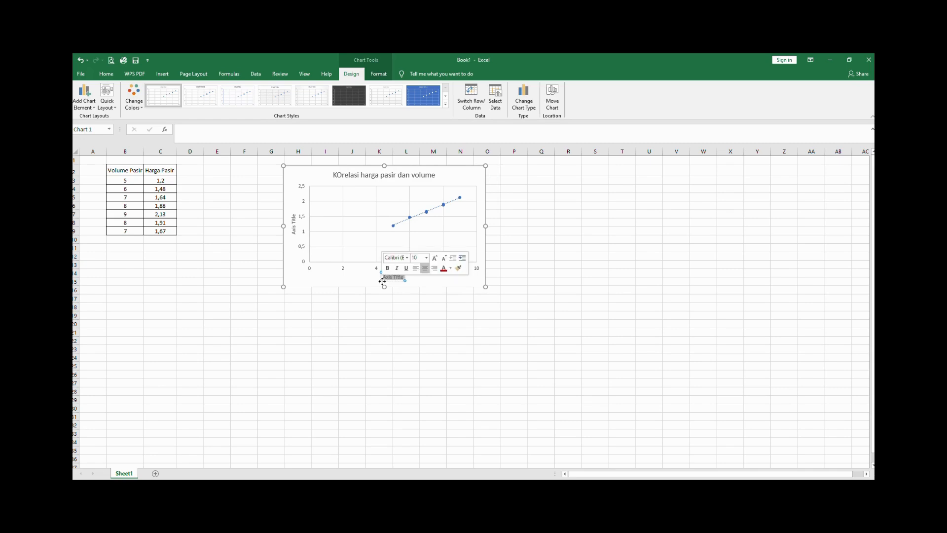
text(Vo)
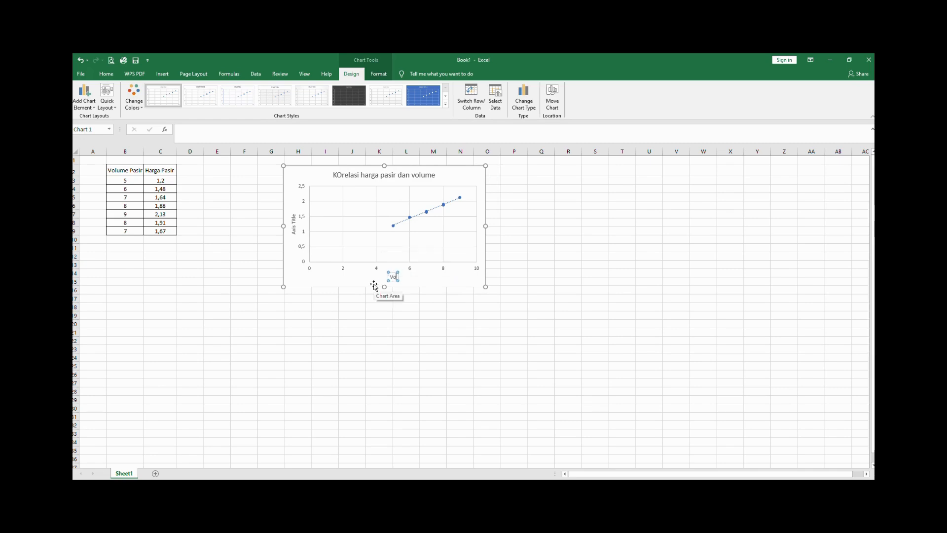
text(lume)
Replace the vertical axis title with "Harga"
click(293, 231)
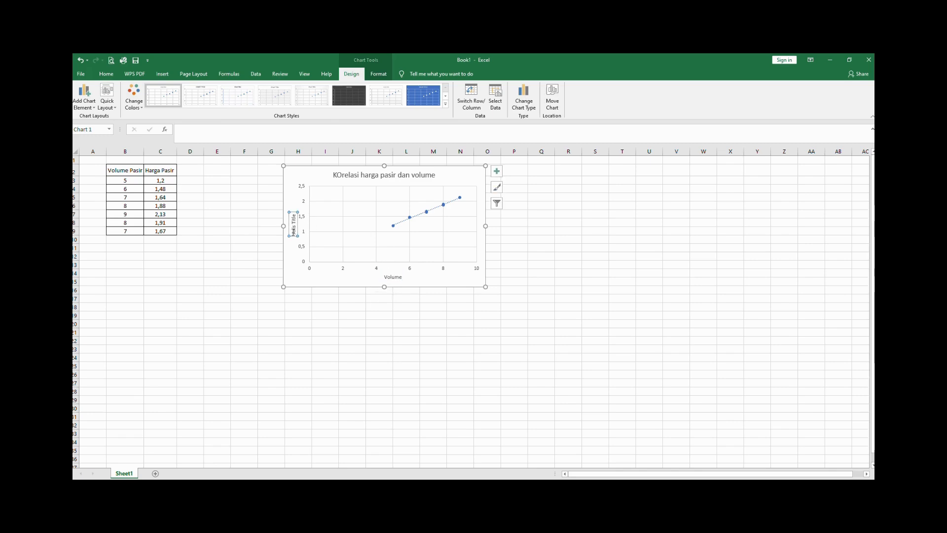
click(295, 232)
key(BackSpace)
key(BackSpace)
key(BackSpace)
key(BackSpace)
key(BackSpace)
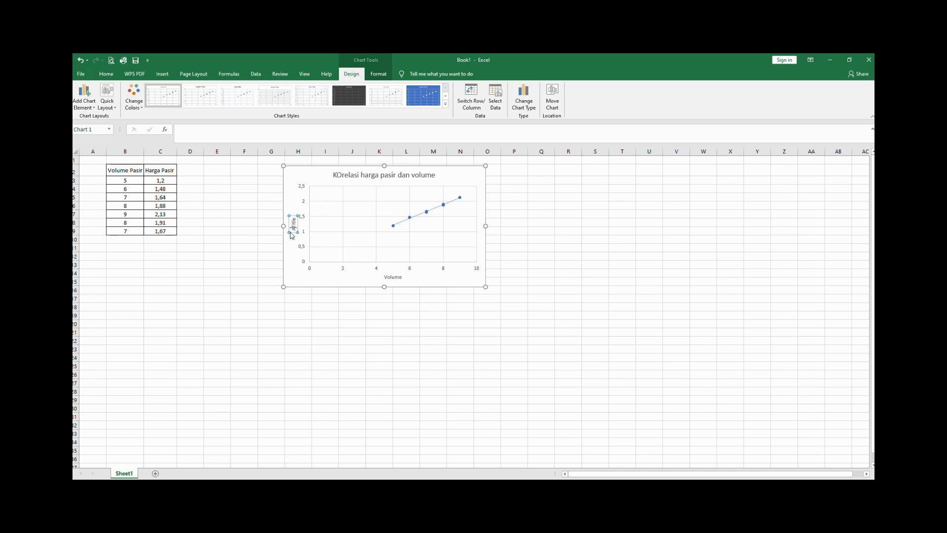
key(Delete)
key(Delete)
key(Delete)
key(Delete)
key(Delete)
text(Harga)
click(351, 324)
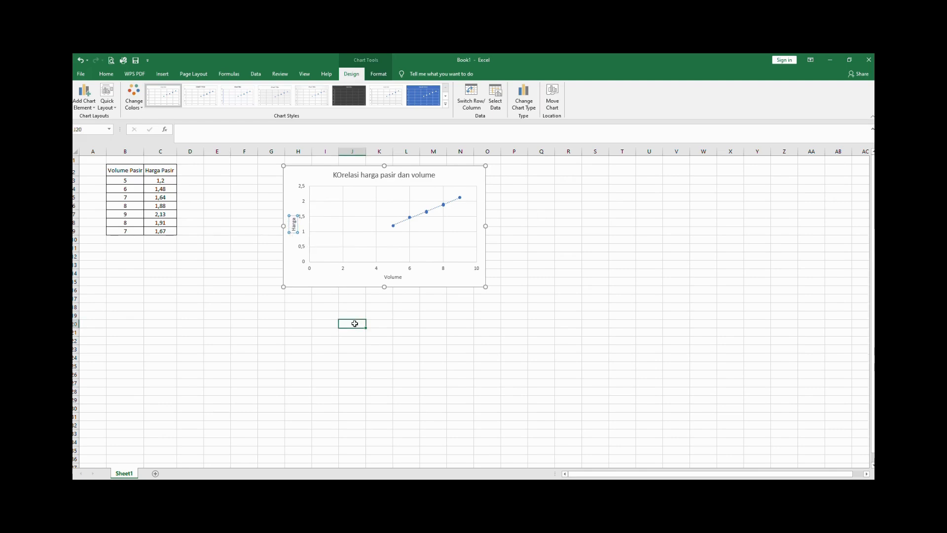
click(390, 277)
click(295, 228)
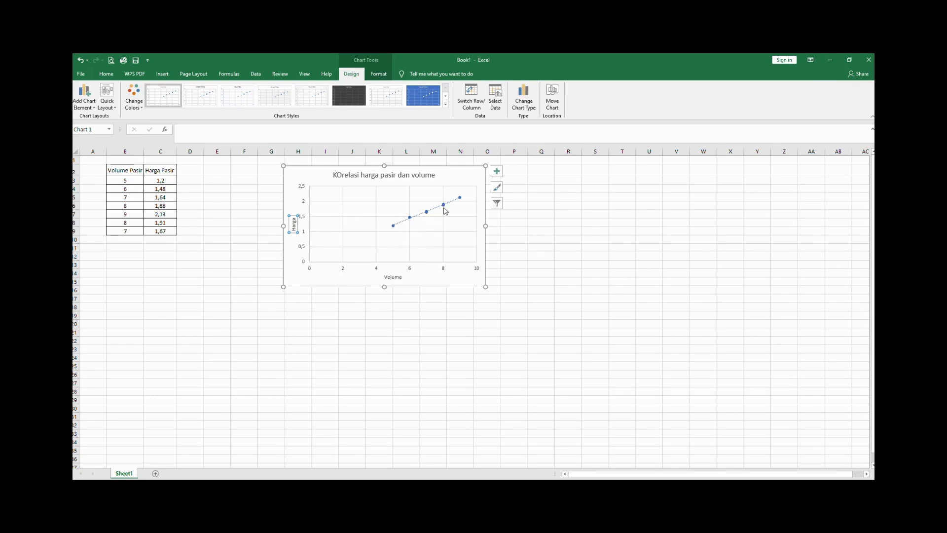
Display the equation and the R-squared value of the linear trendline on the chart
mouse_move(446, 211)
click(423, 213)
double_click(393, 223)
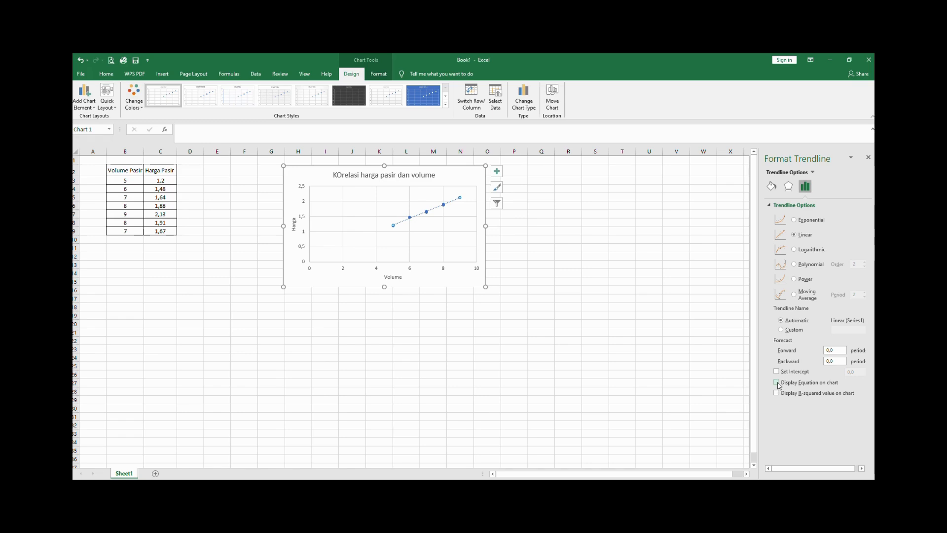
click(777, 384)
click(777, 394)
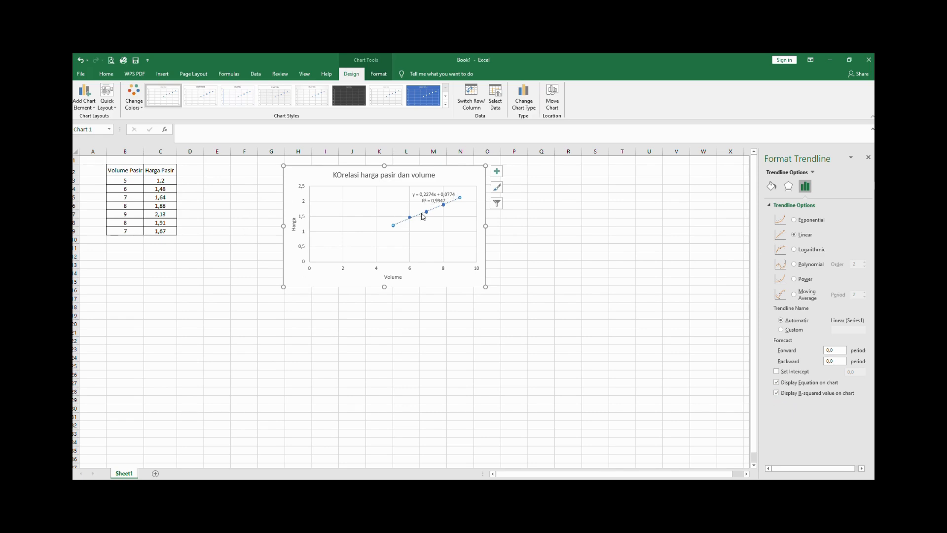